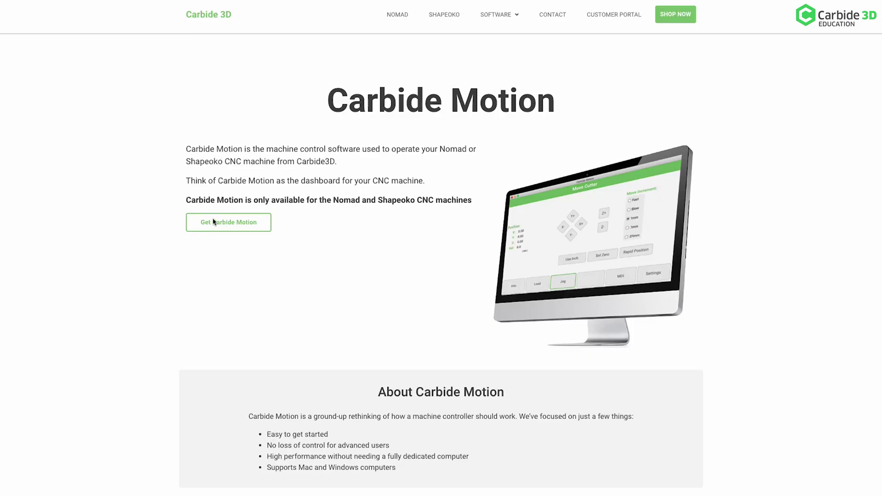
- Open the Carbide Motion download page offering Windows and Mac builds
left_click(214, 222)
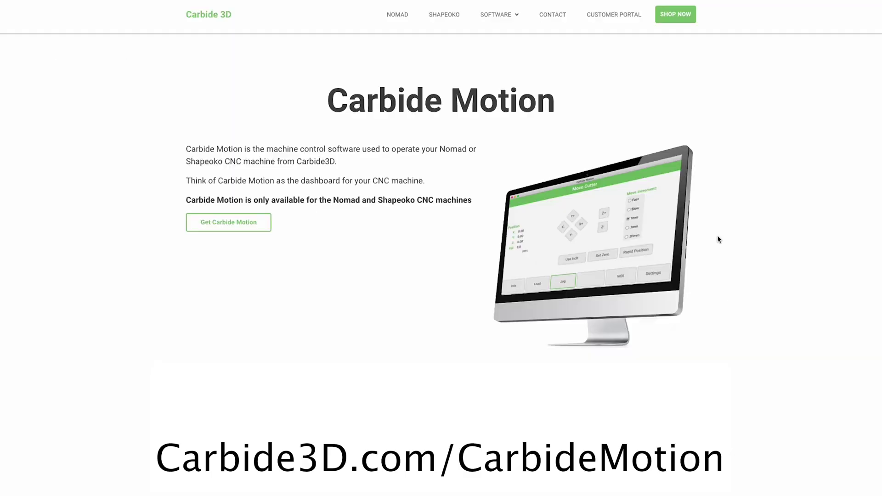
left_click(214, 222)
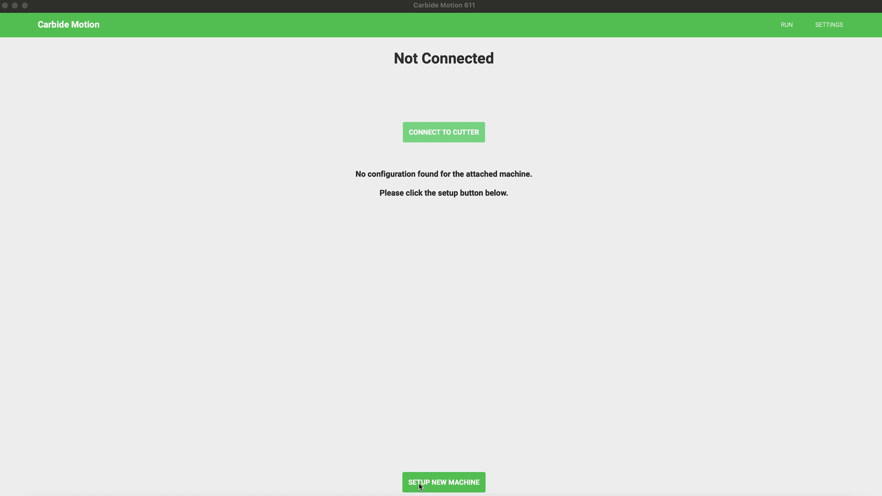
- Start Setup New Machine, select Shapeoko 5 Pro, and connect at the power verification step
left_click(437, 483)
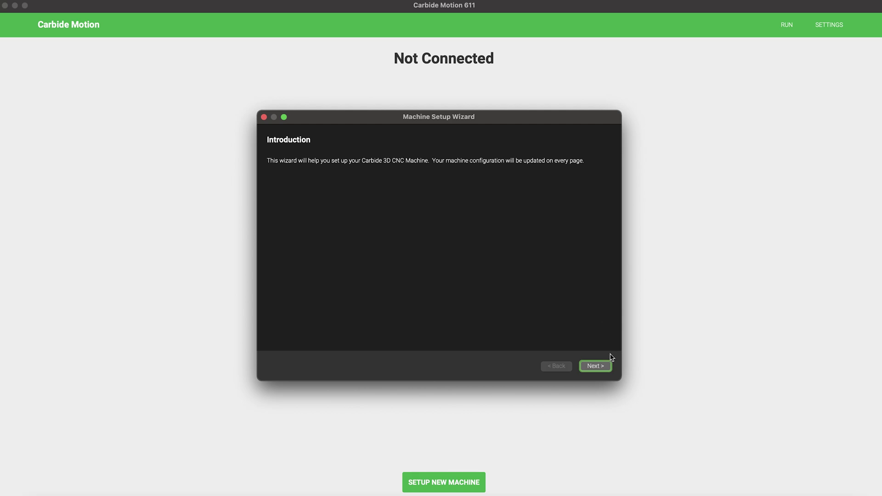
left_click(596, 366)
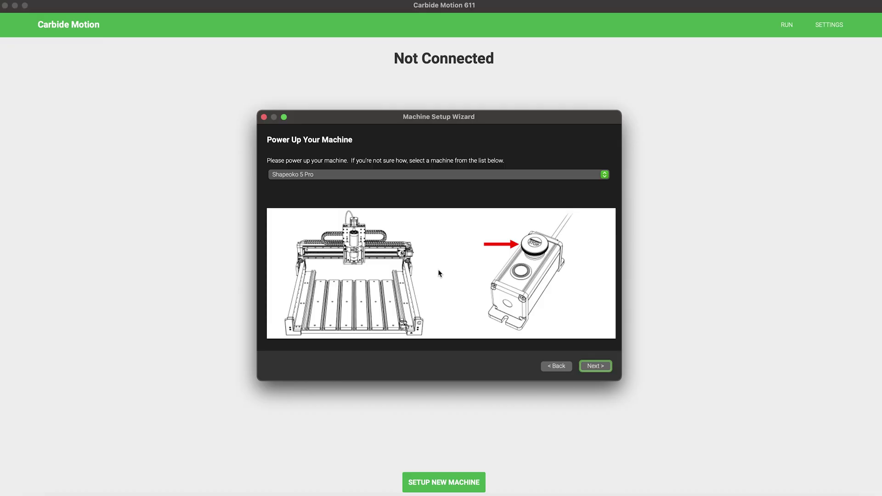
left_click(591, 177)
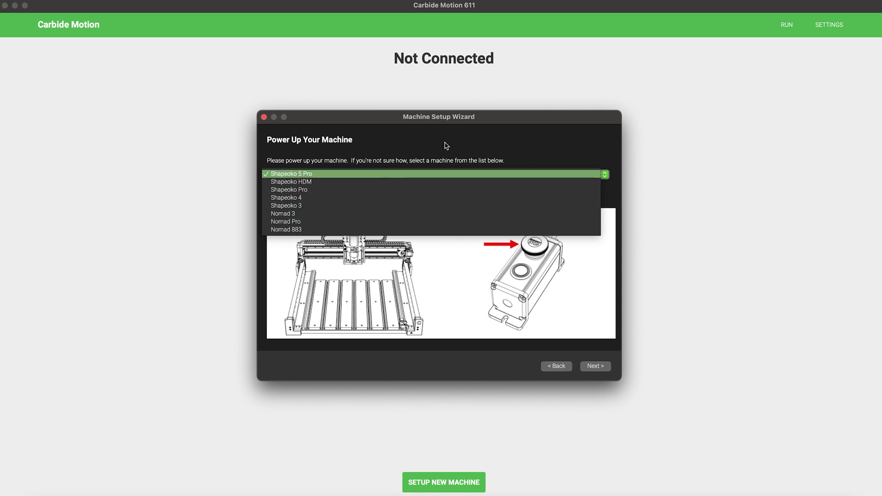
left_click(425, 174)
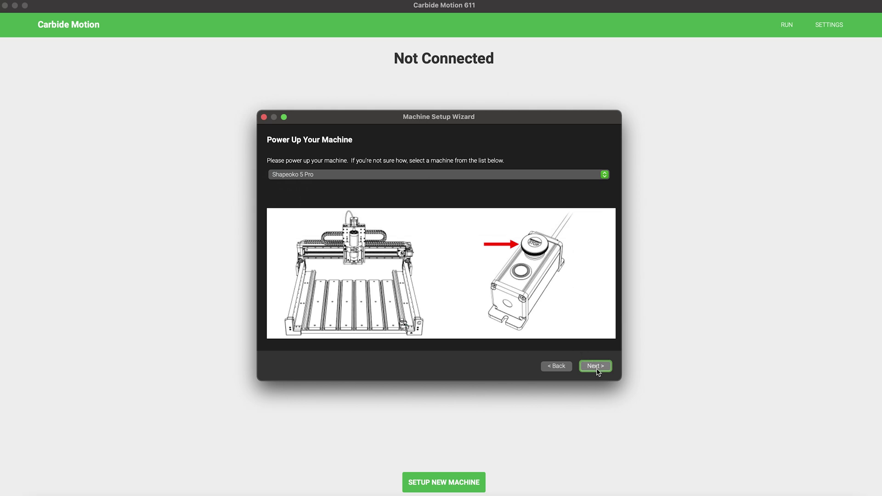
left_click(596, 366)
left_click(442, 201)
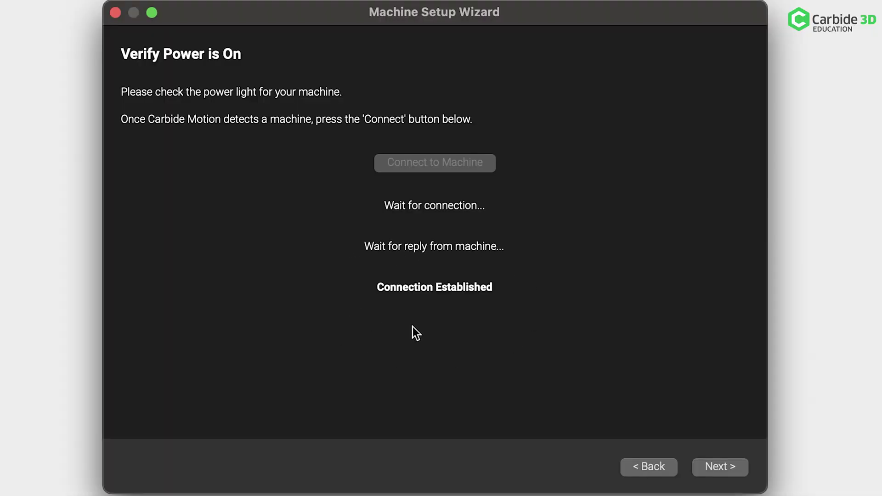
- Download the Shapeoko 5 Pro 4x4 machine settings to the Shapeoko
left_click(725, 472)
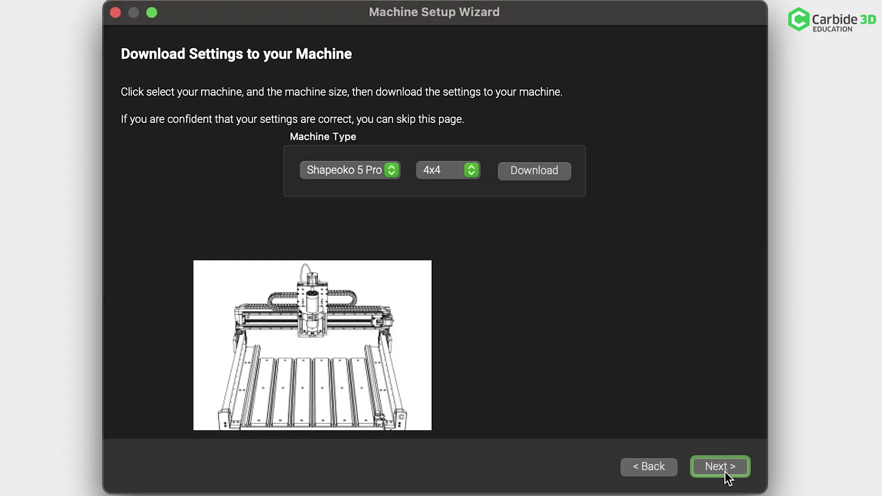
left_click(381, 173)
left_click(391, 169)
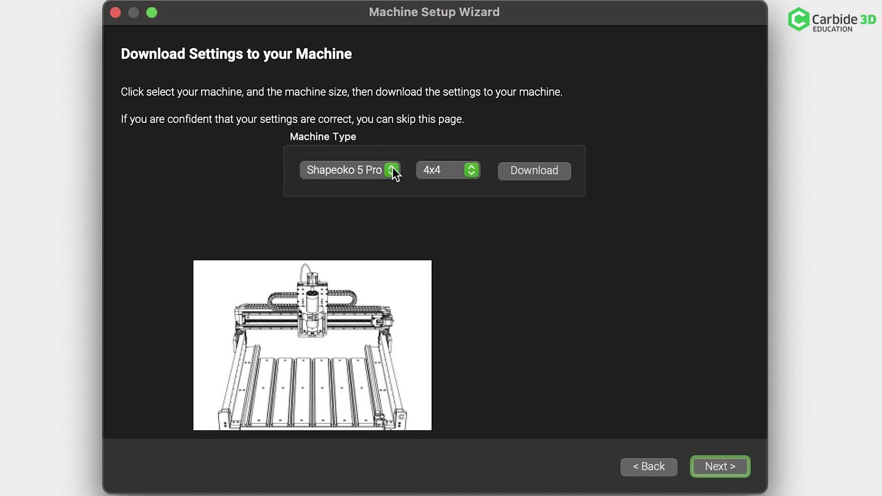
left_click(455, 170)
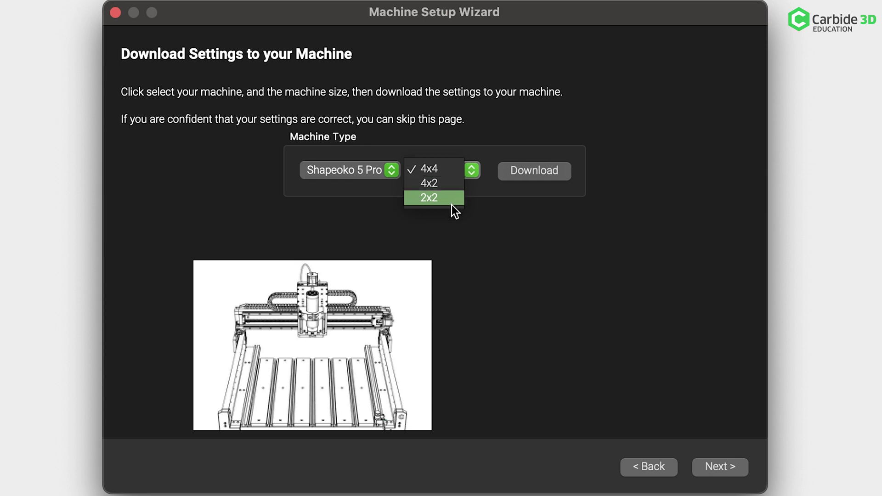
left_click(450, 170)
left_click(513, 174)
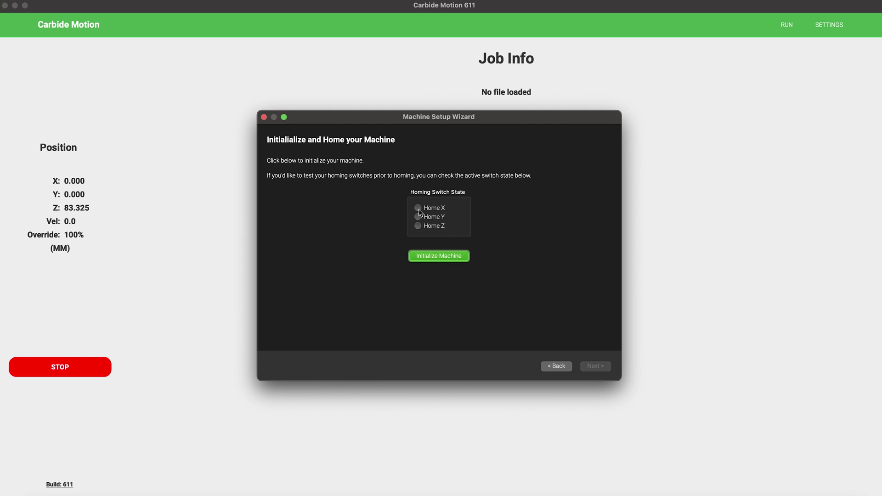
- Home the machine, then jog X left, Y forward, Z down and X right 25 mm each
left_click(447, 259)
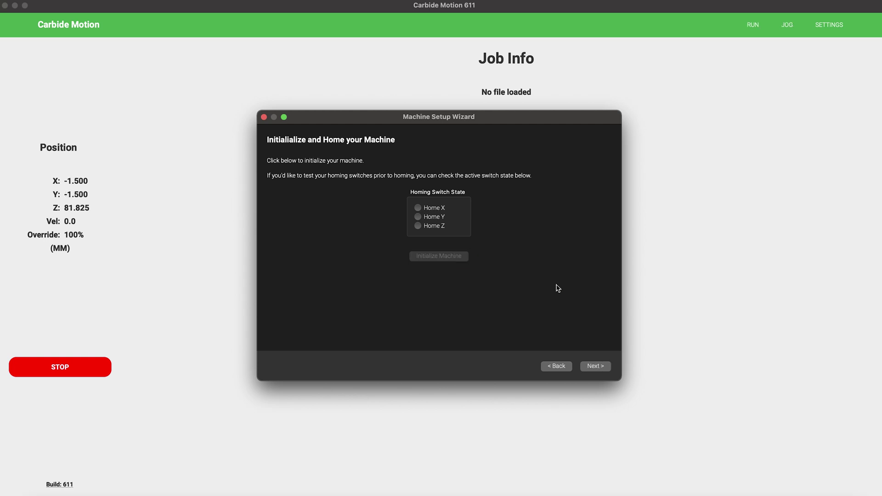
left_click(595, 366)
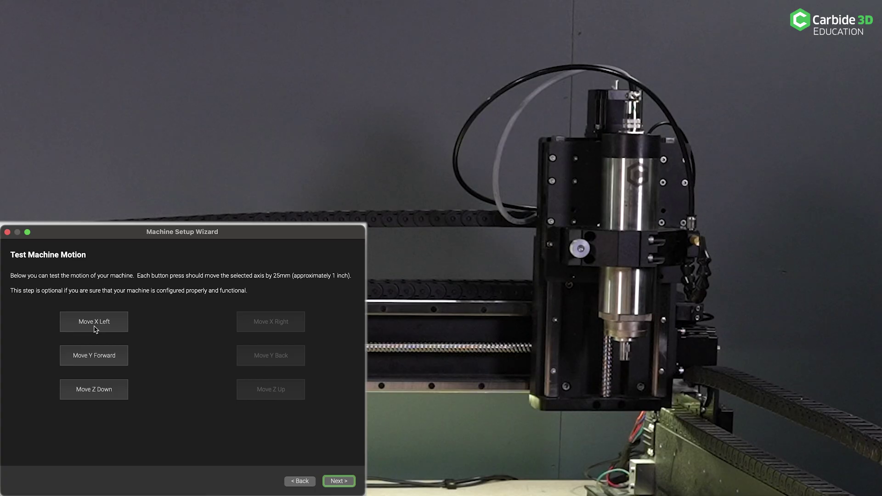
left_click(350, 212)
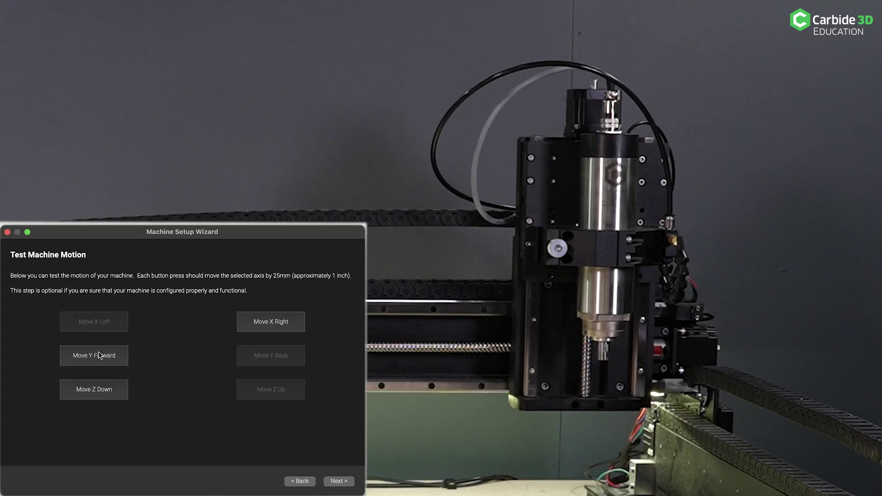
left_click(99, 355)
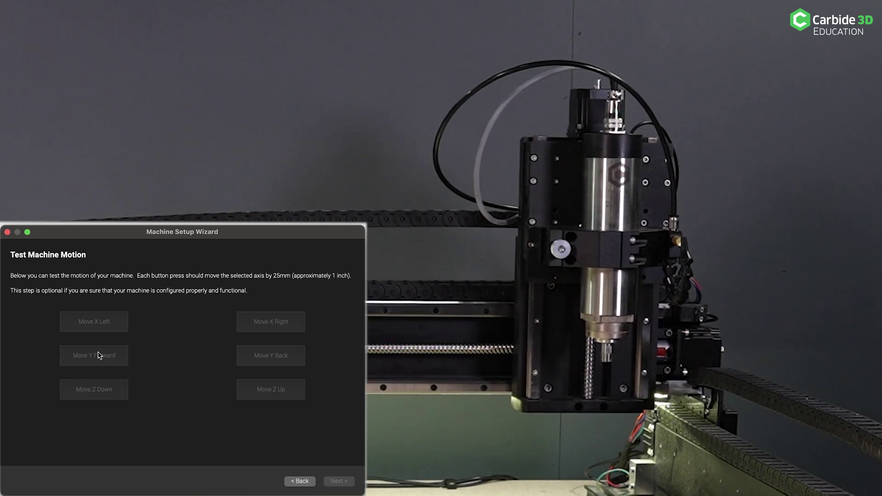
left_click(96, 392)
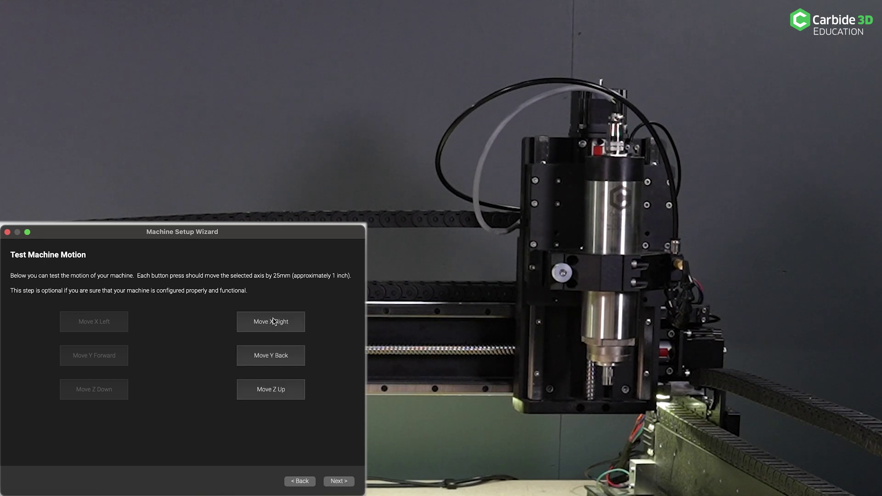
left_click(276, 323)
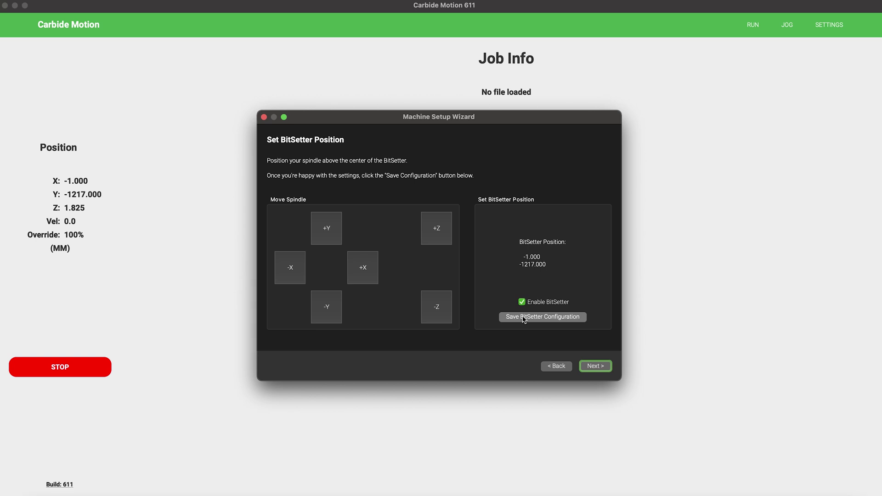
- Save the BitSetter configuration with BitSetter enabled and continue to Spindle Setup
left_click(590, 382)
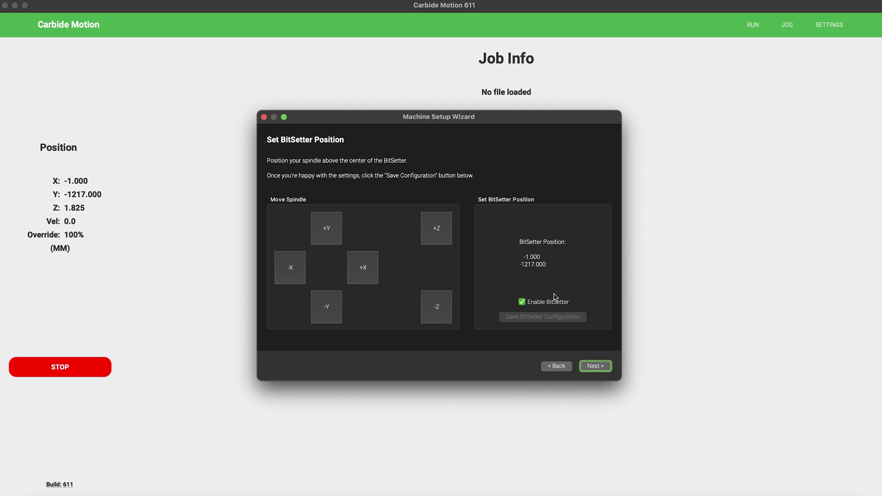
left_click(595, 366)
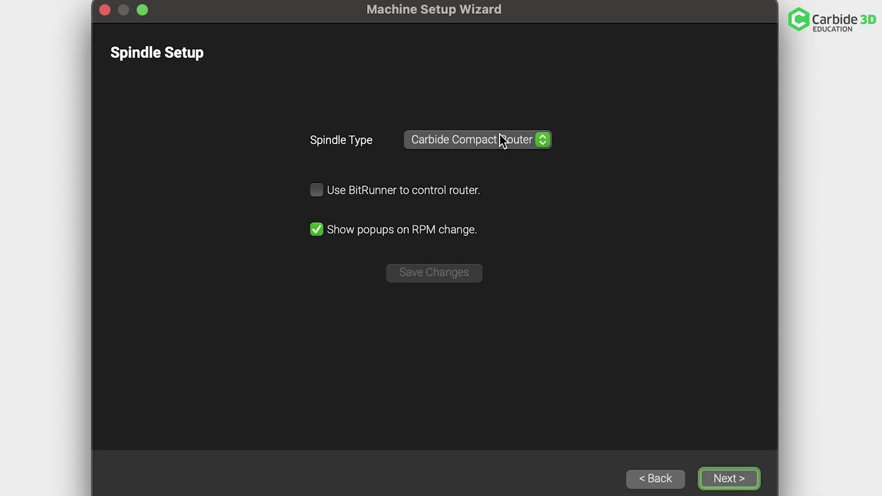
- Save VFD Spindle as the spindle type, with BitRunner router control, and continue
left_click(499, 134)
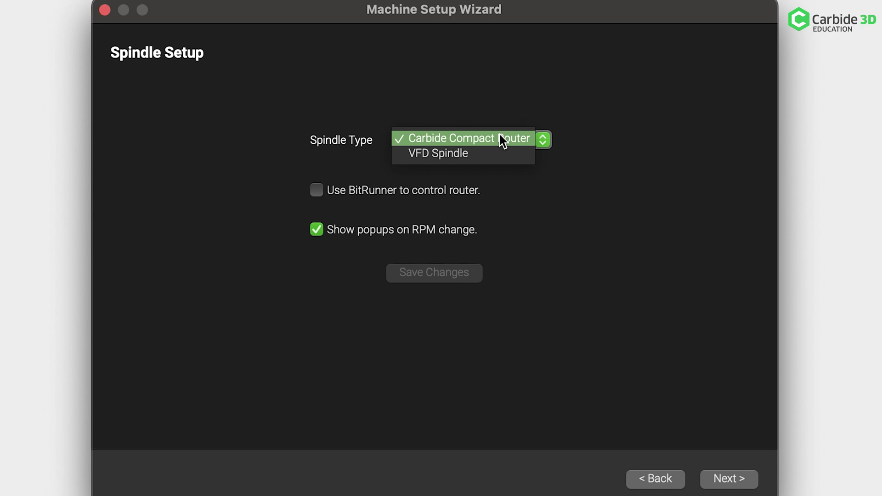
left_click(502, 106)
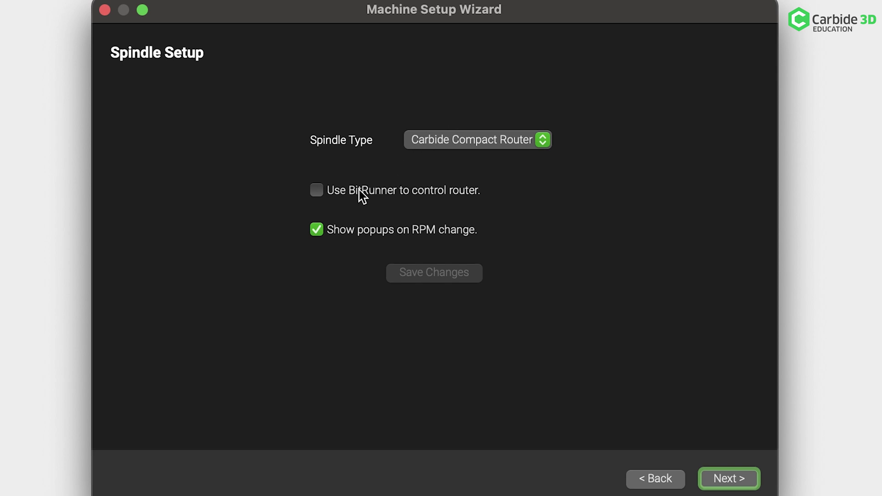
left_click(317, 190)
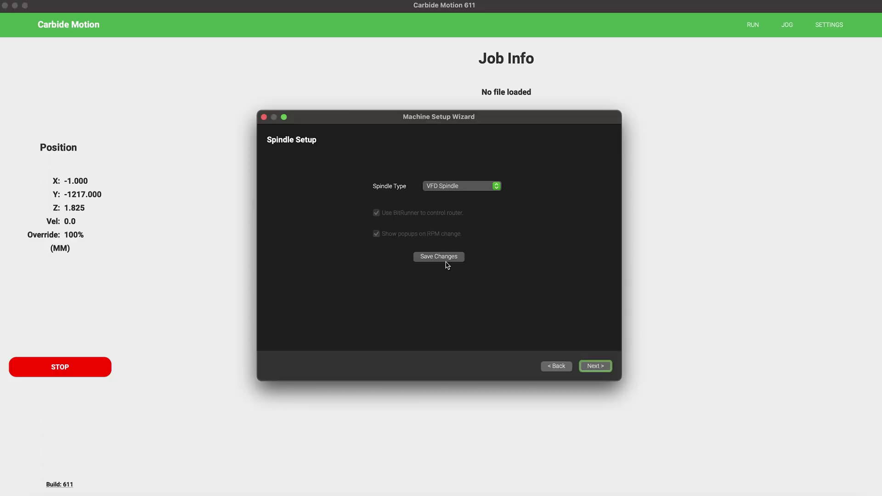
left_click(444, 258)
left_click(595, 366)
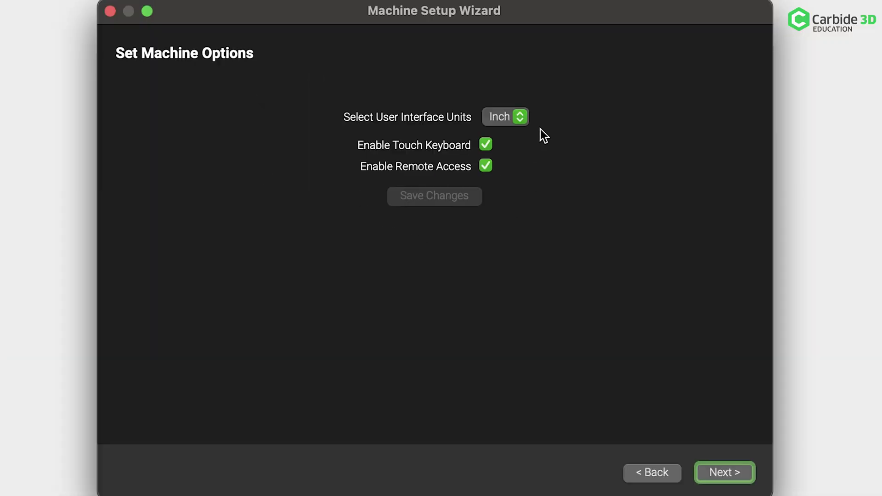
- Set interface units to MM, save the machine options, and finish the wizard
left_click(508, 119)
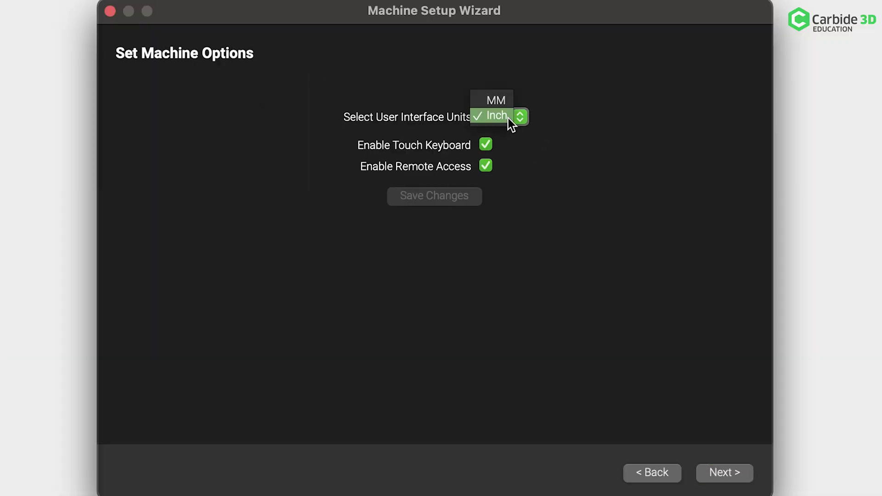
left_click(503, 100)
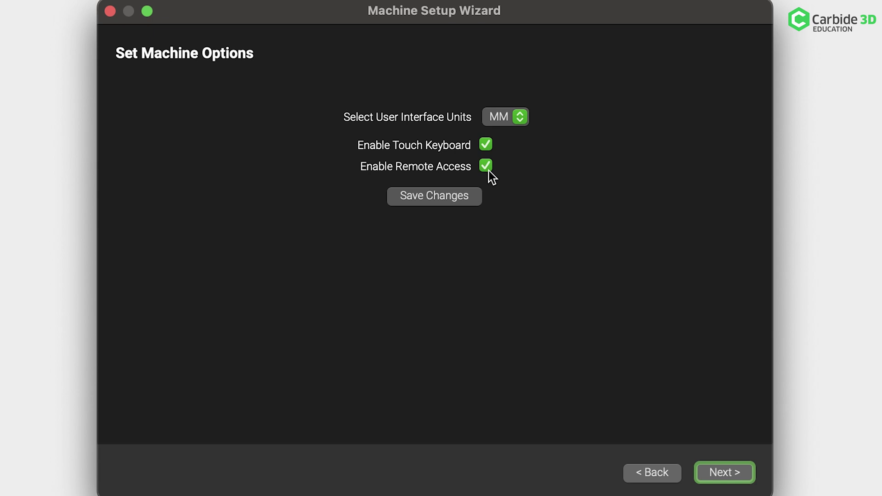
left_click(440, 196)
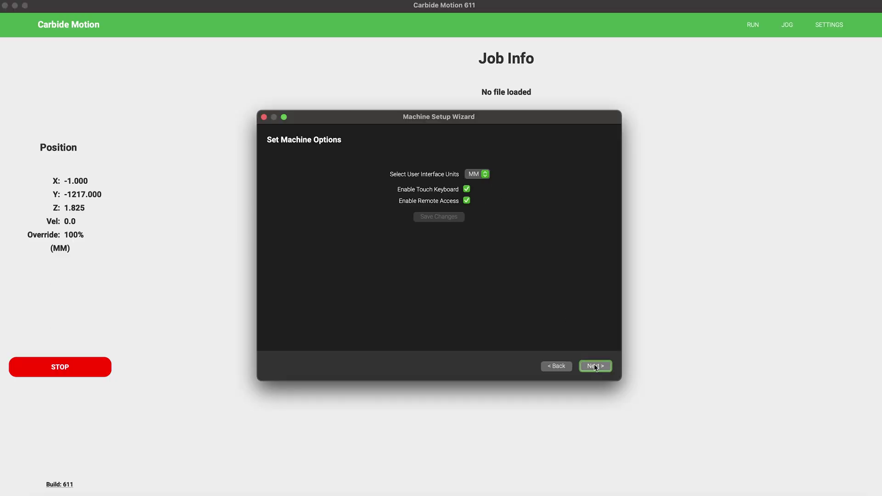
left_click(595, 366)
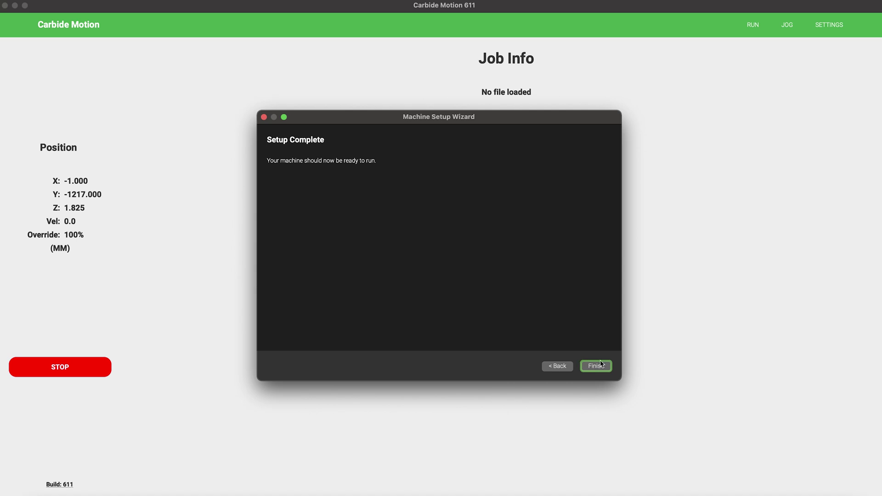
left_click(598, 366)
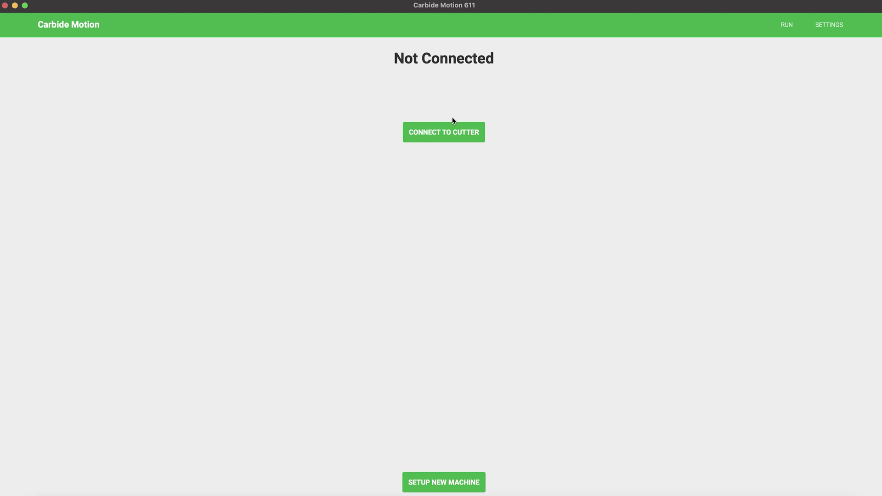
- Connect to the cutter and initialize the machine from the Job Info screen
left_click(436, 134)
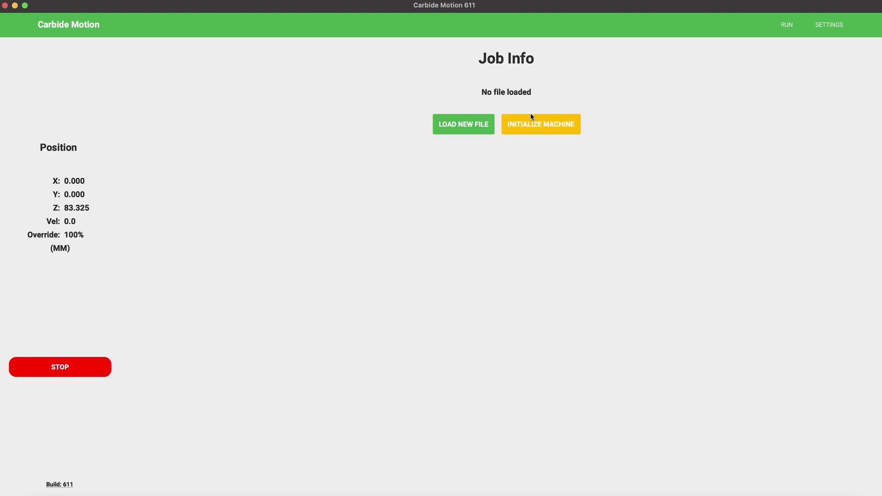
left_click(532, 125)
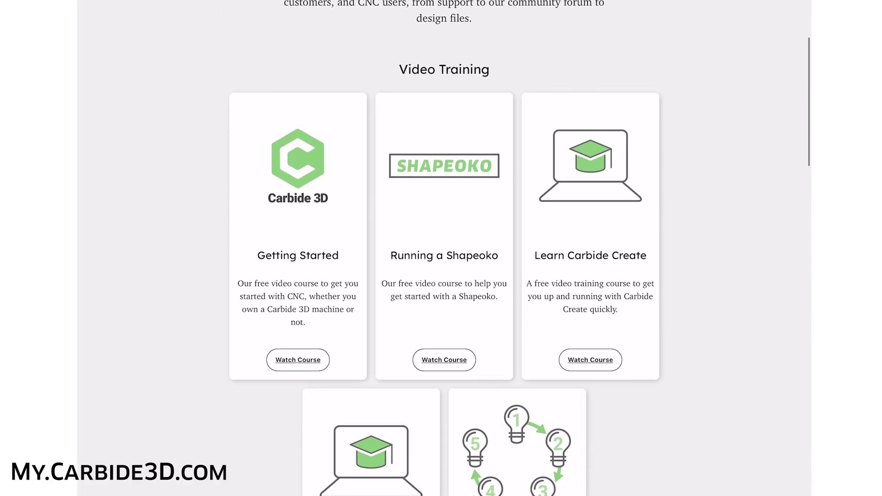
- Scroll the My Carbide 3D page past Video Training to Design and Support Resources
scroll(444, 248, "down", 6)
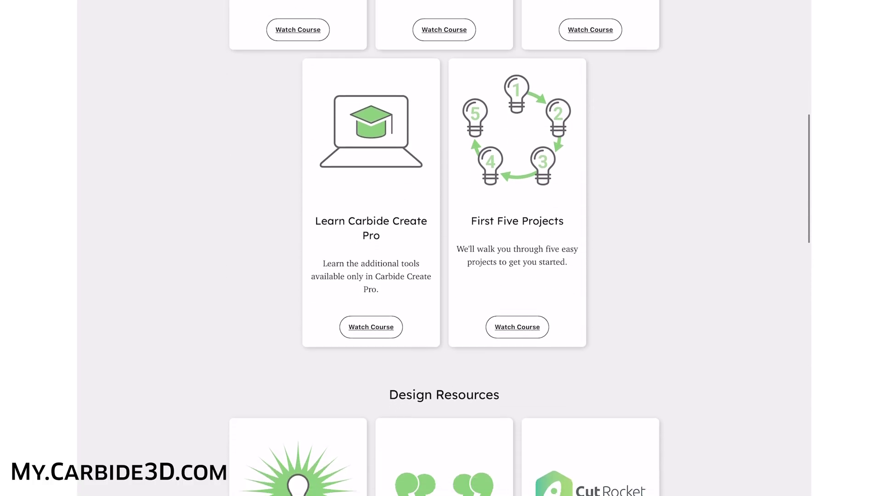
scroll(443, 248, "down", 6)
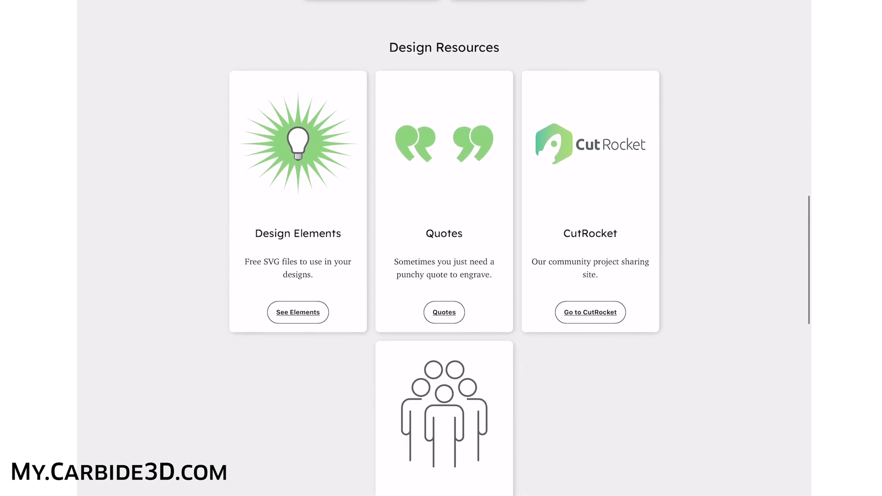
scroll(443, 247, "down", 5)
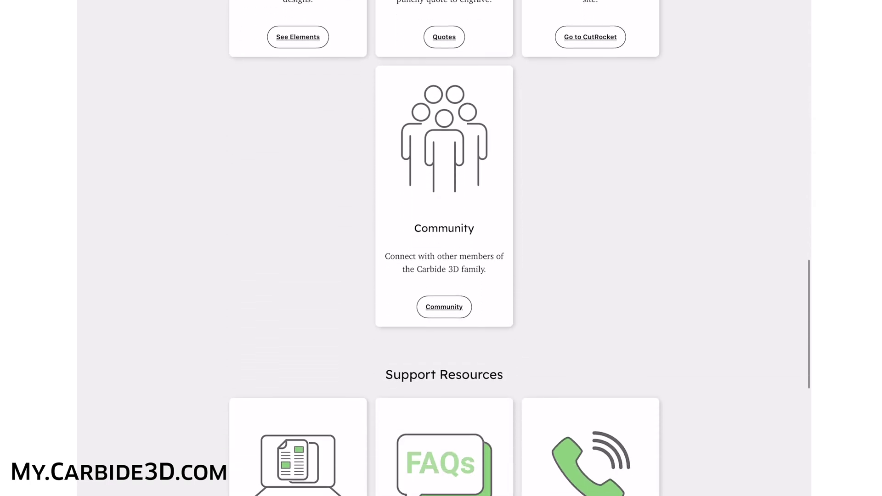